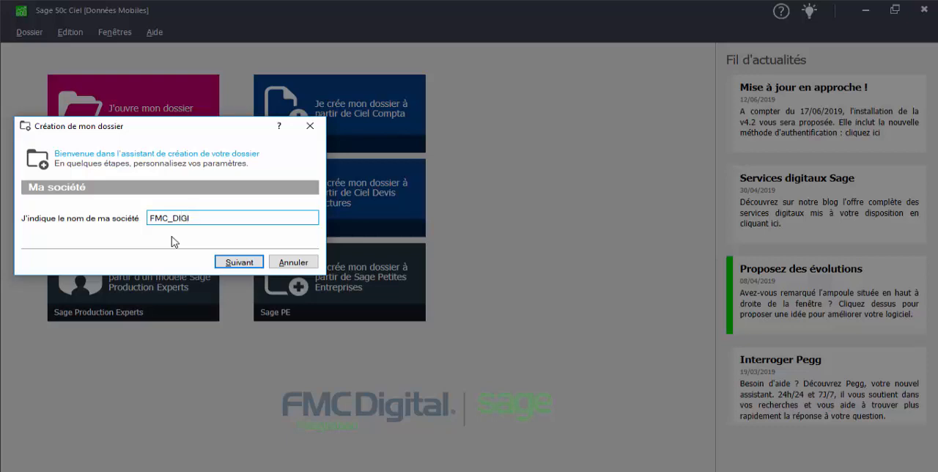
Name the new company FMC_DIGITAL and fill in its two-line street address, postal code and city
type("AL")
left_click(241, 262)
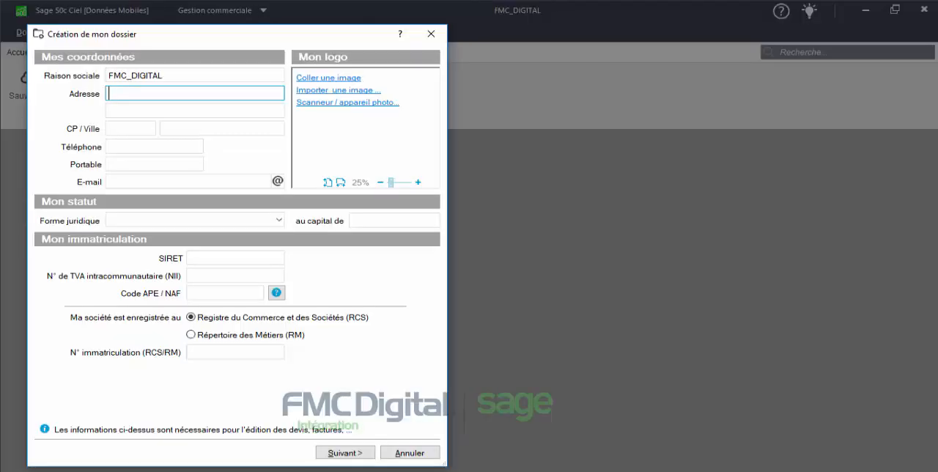
type("1 RPT DE FLOTIS")
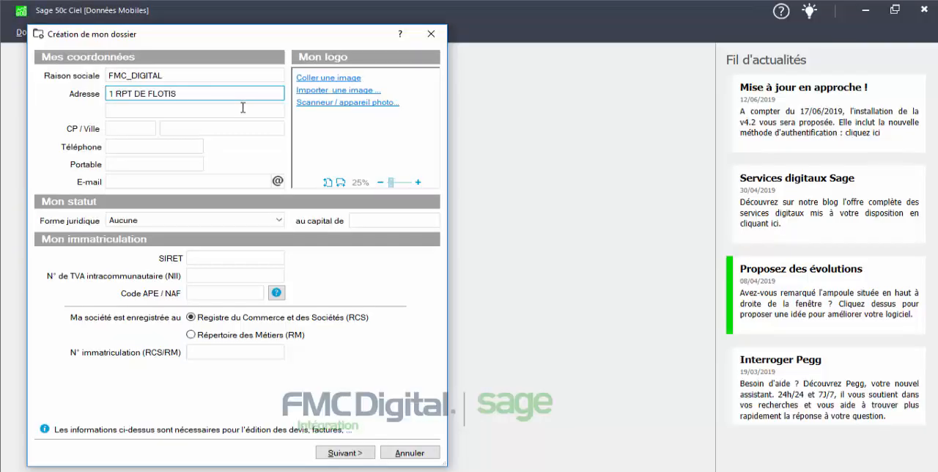
left_click(242, 109)
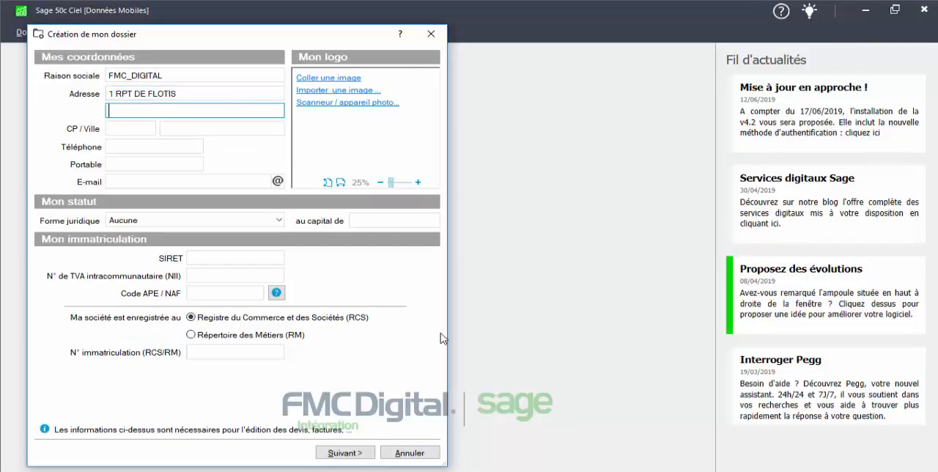
type("BAT 1, 2EME ETAGE")
left_click(132, 126)
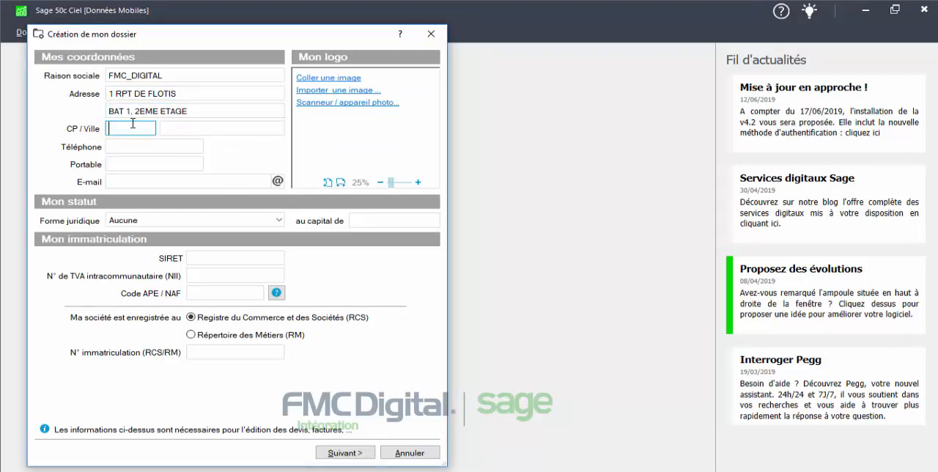
type("31240")
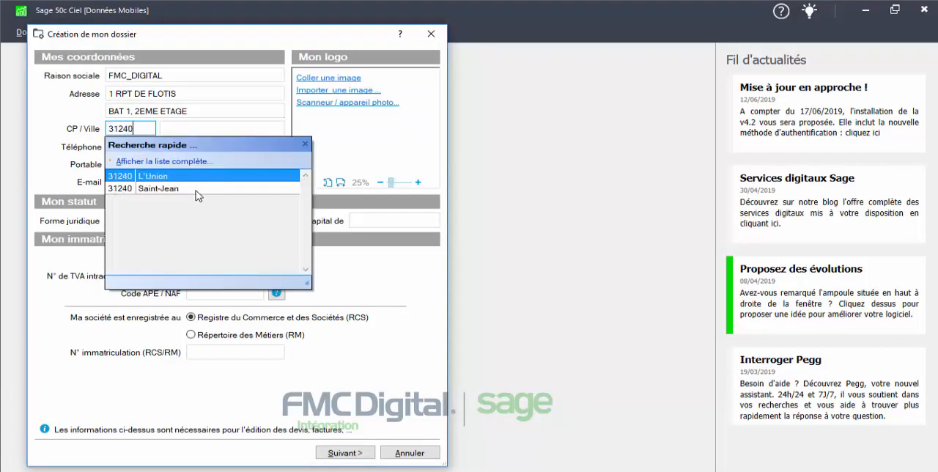
double_click(198, 194)
Fill in the company's telephone number and contact e-mail, leaving the mobile number empty
left_click(165, 142)
type("33.45.76.89.98")
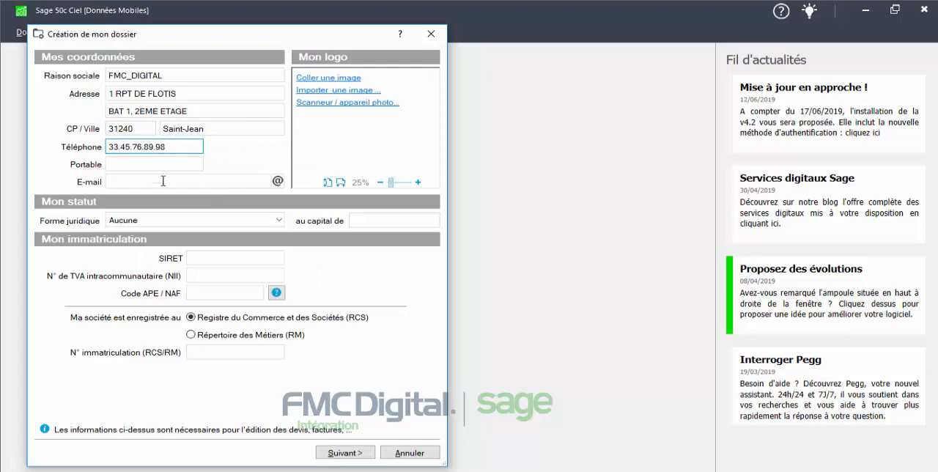
left_click(163, 181)
key("ctrl+v")
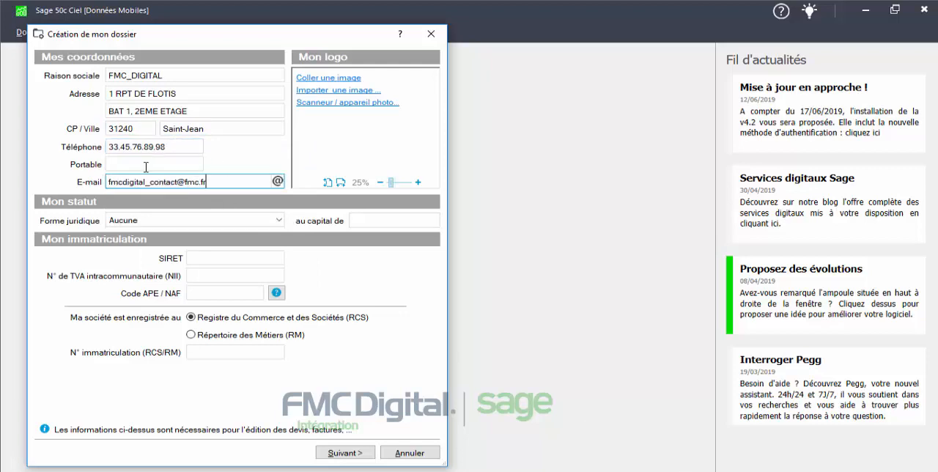
Set the company's legal form to SA with a capital of 100000
left_click(258, 221)
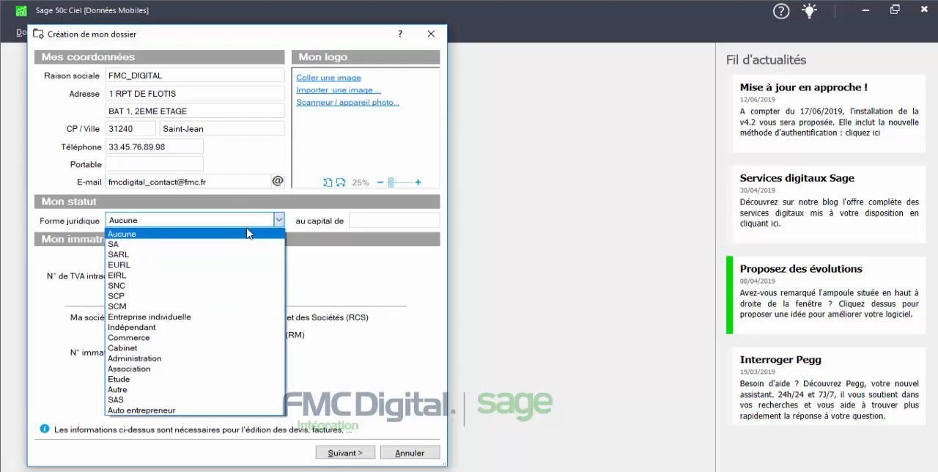
left_click(244, 244)
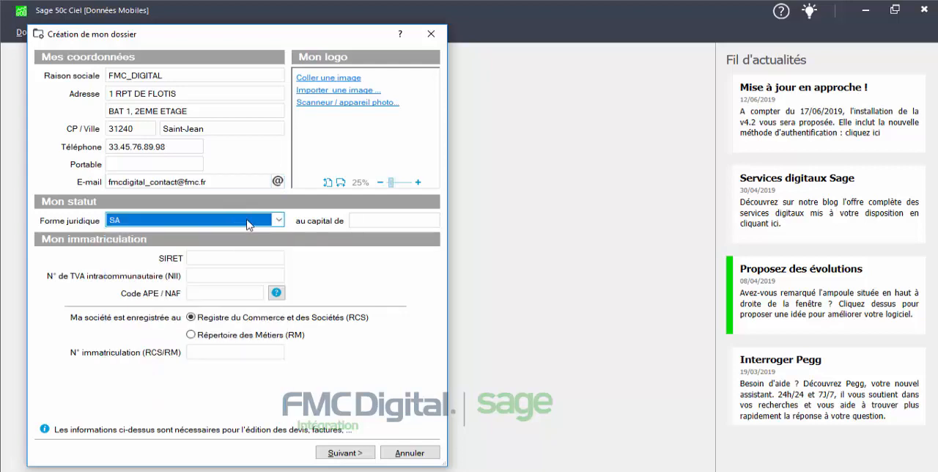
left_click(394, 220)
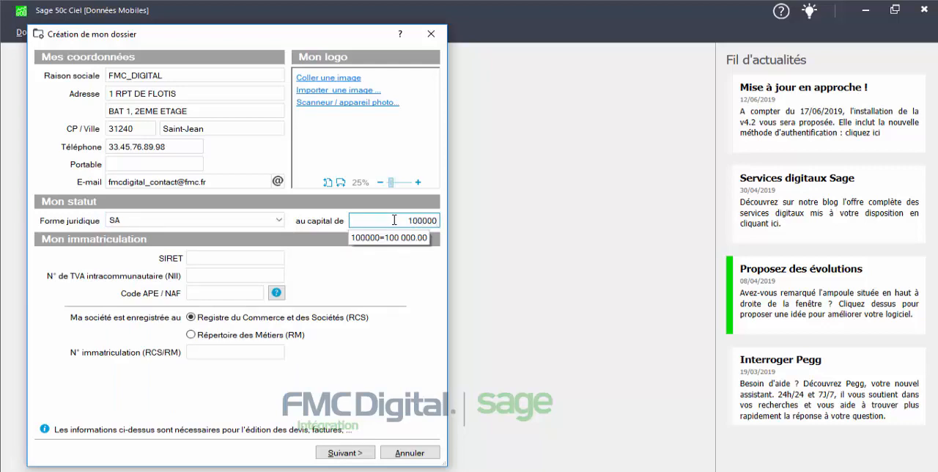
Fill in the company's SIRET and intra-community VAT numbers, and set the APE/NAF code to 8559A
left_click(240, 257)
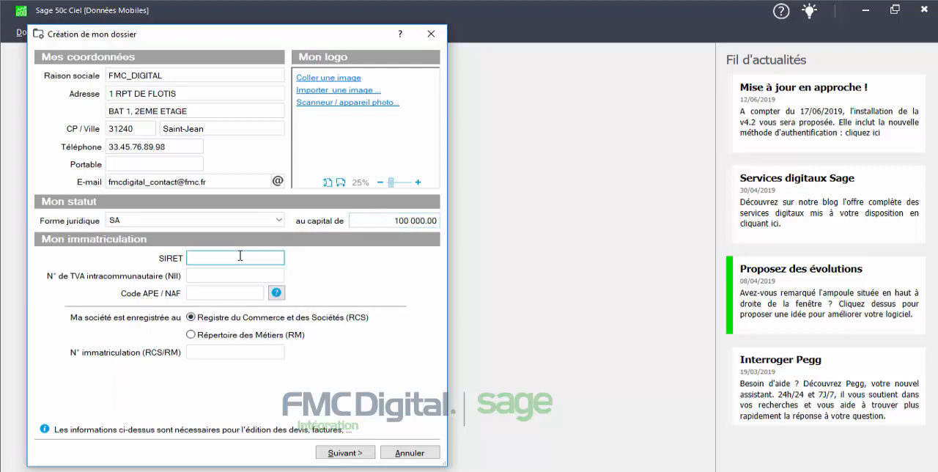
key("ctrl+v")
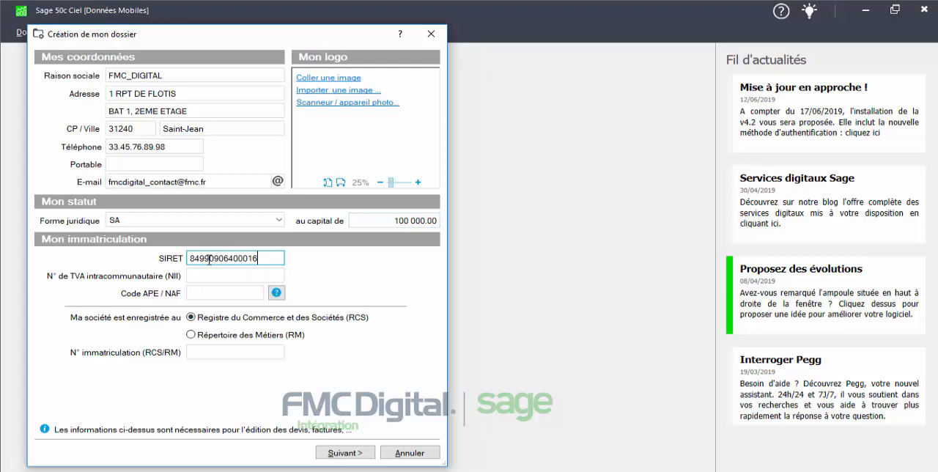
left_click(214, 273)
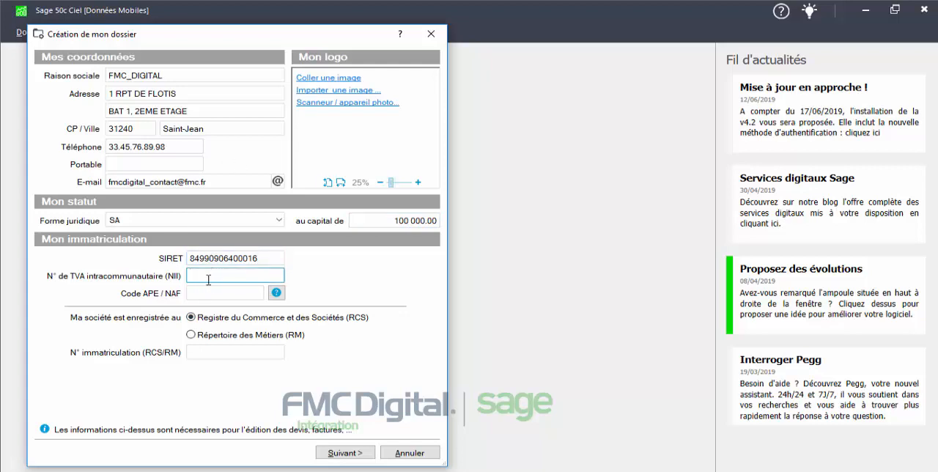
key("ctrl+v")
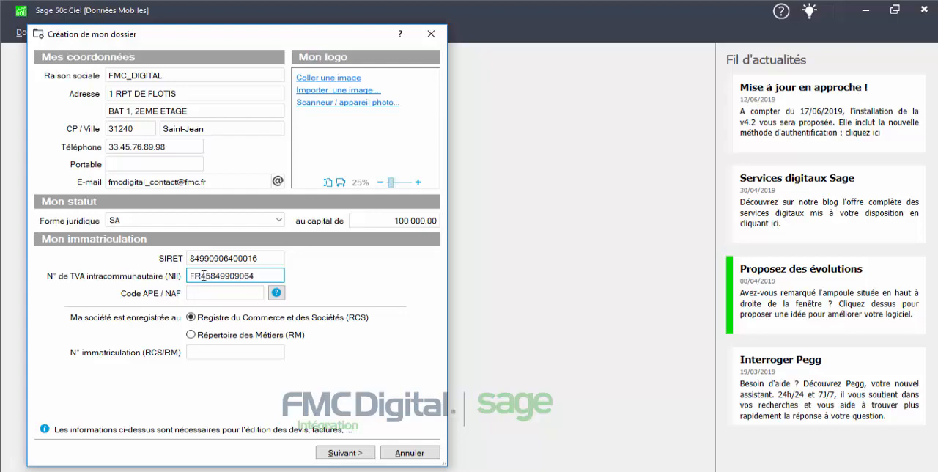
left_click(204, 294)
type("8559A")
left_click(223, 351)
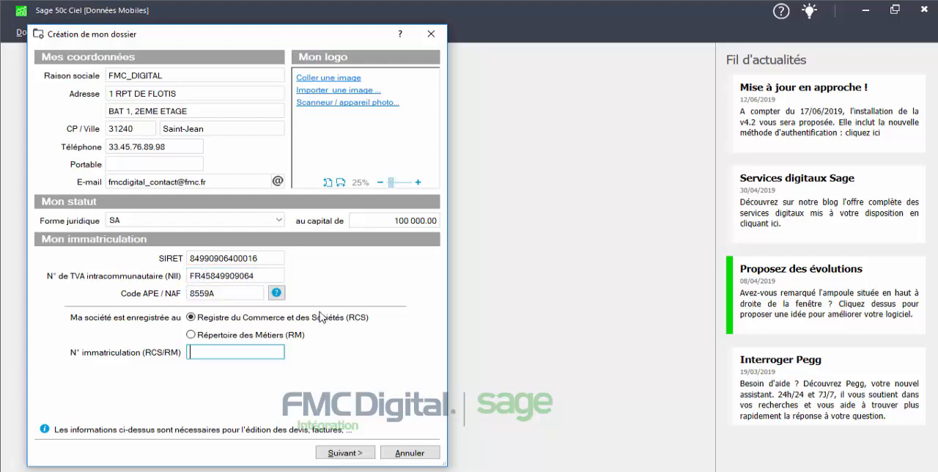
Import the LogoFMC&Sage image from the desktop's Sage 50 V5 folder as the company logo, accepting the size reduction
left_click(357, 91)
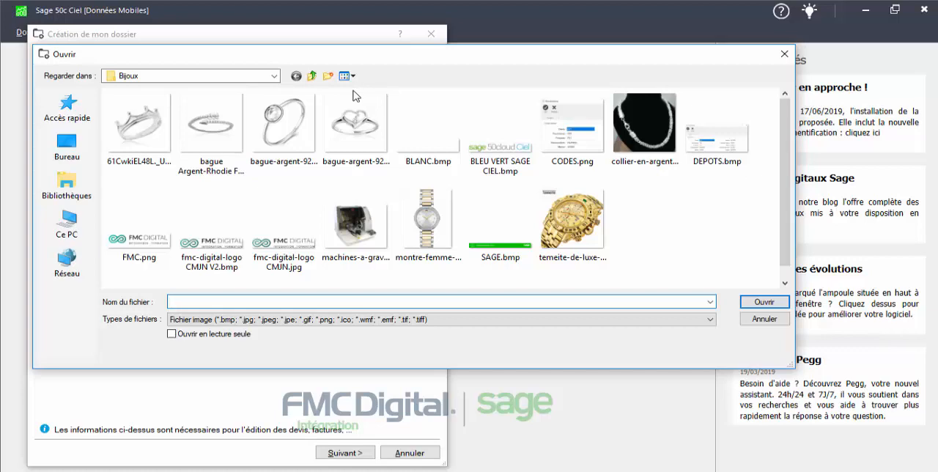
left_click(73, 145)
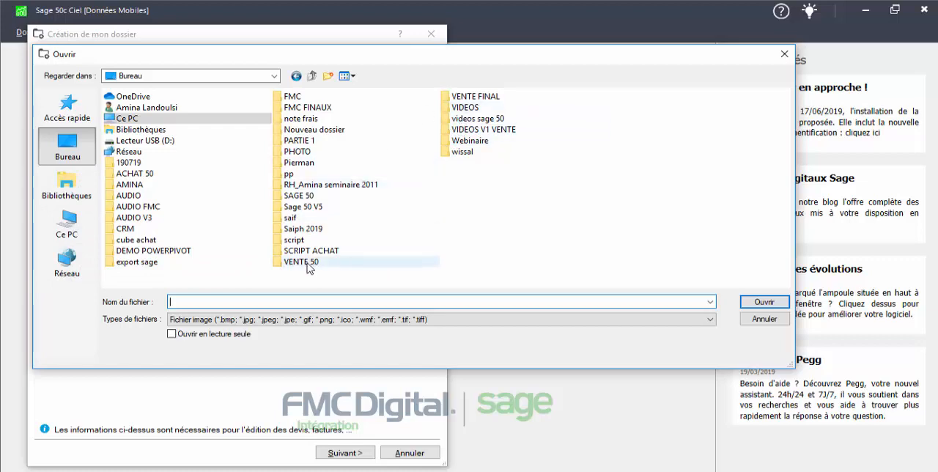
double_click(312, 206)
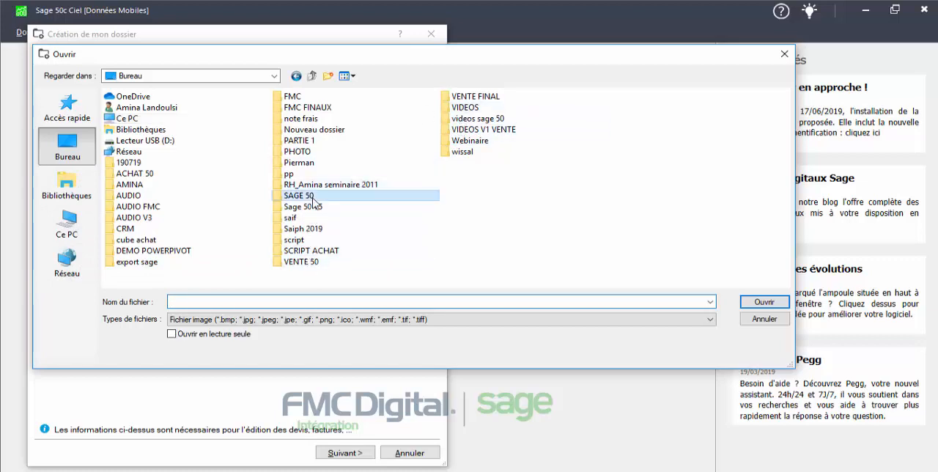
scroll(426, 227, "down", 1)
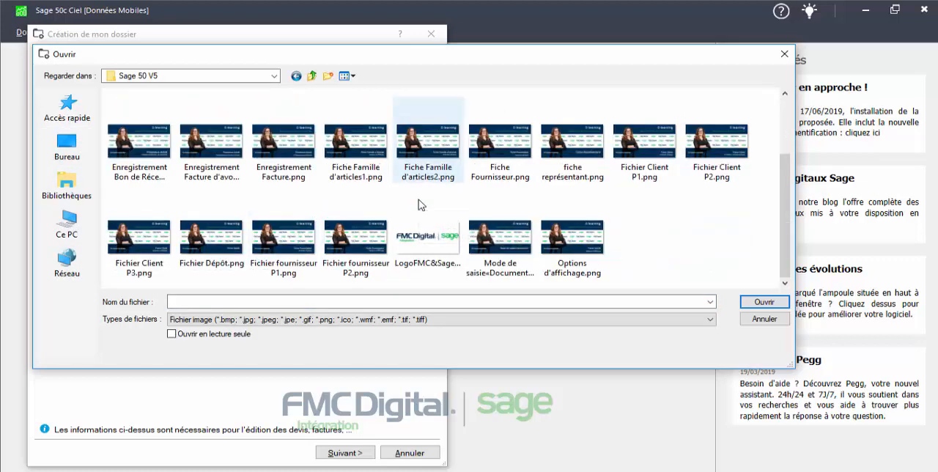
double_click(413, 233)
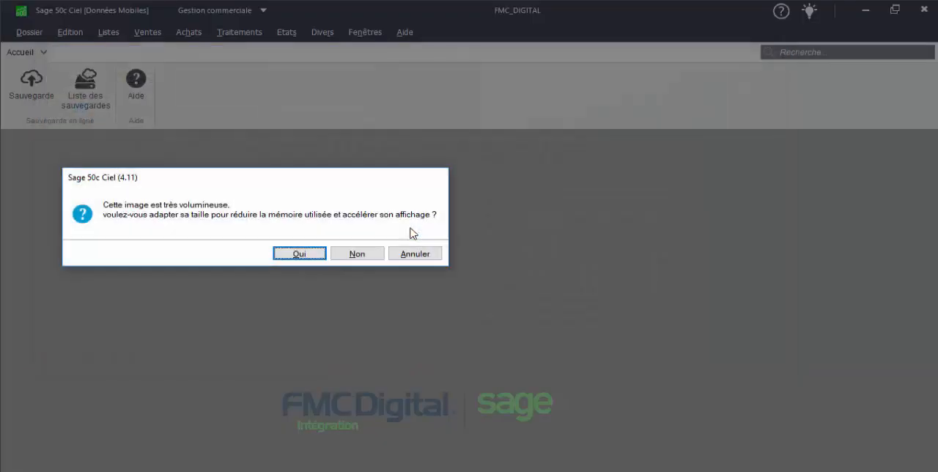
left_click(300, 256)
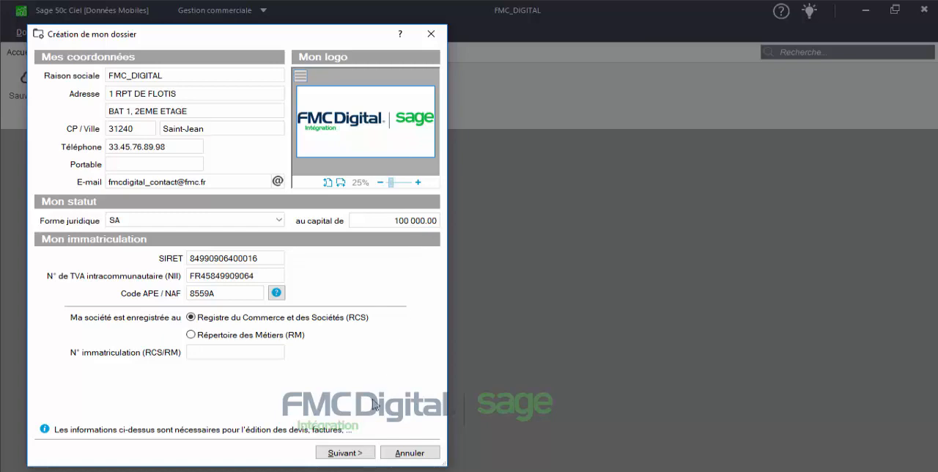
Continue to the accounting settings and set the first fiscal year to 01/01/2019 through 31/12/2019
left_click(356, 455)
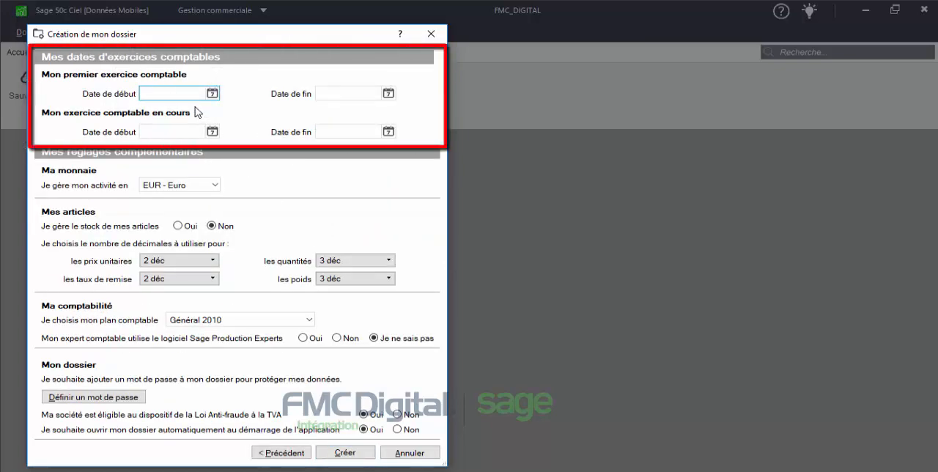
left_click(214, 93)
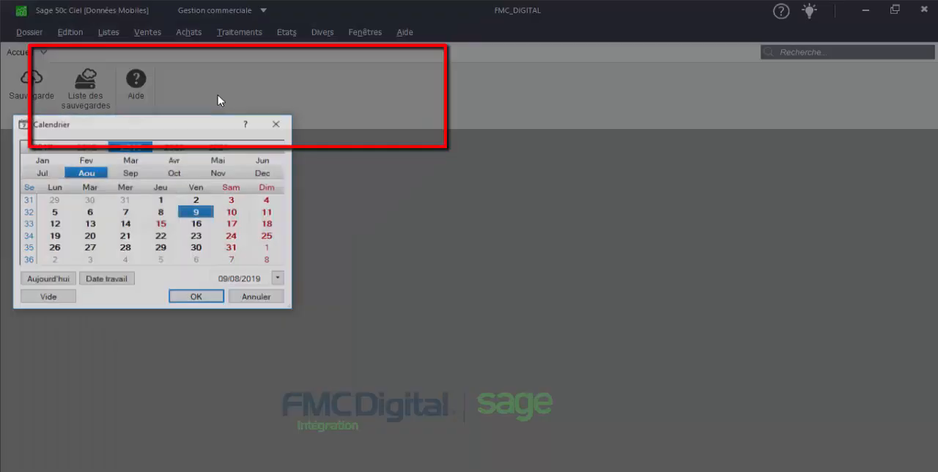
left_click(41, 159)
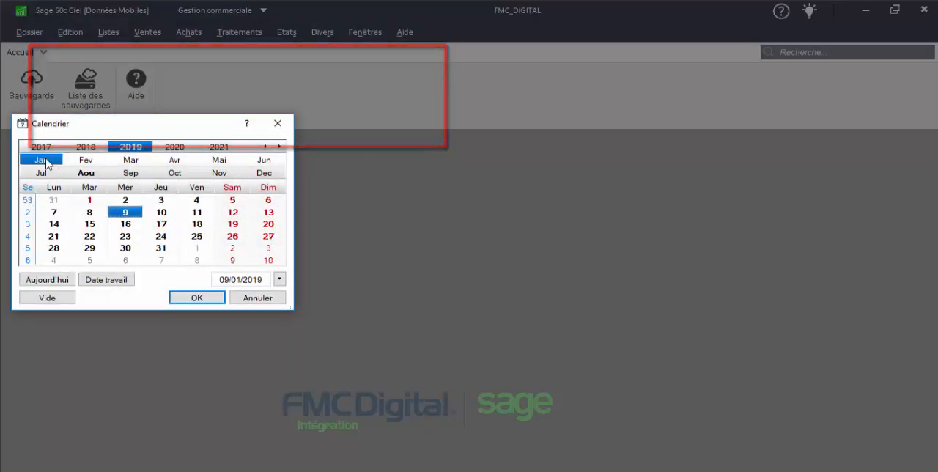
left_click(89, 200)
double_click(90, 201)
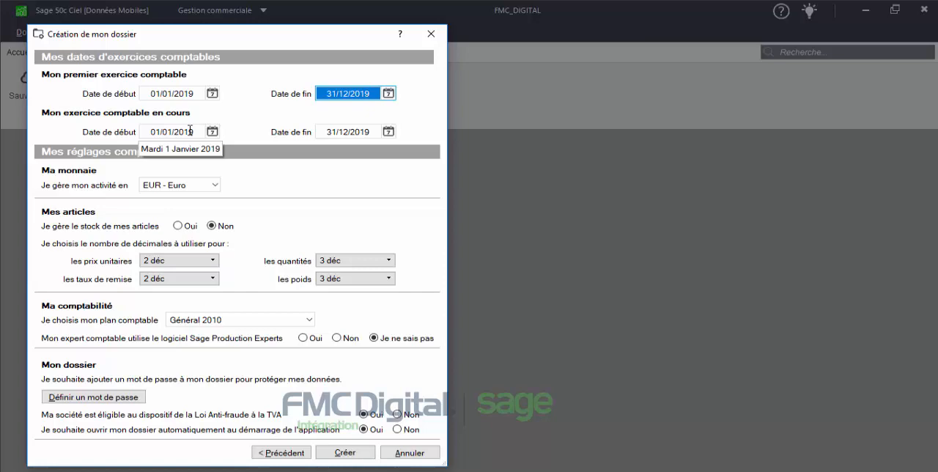
left_click(368, 131)
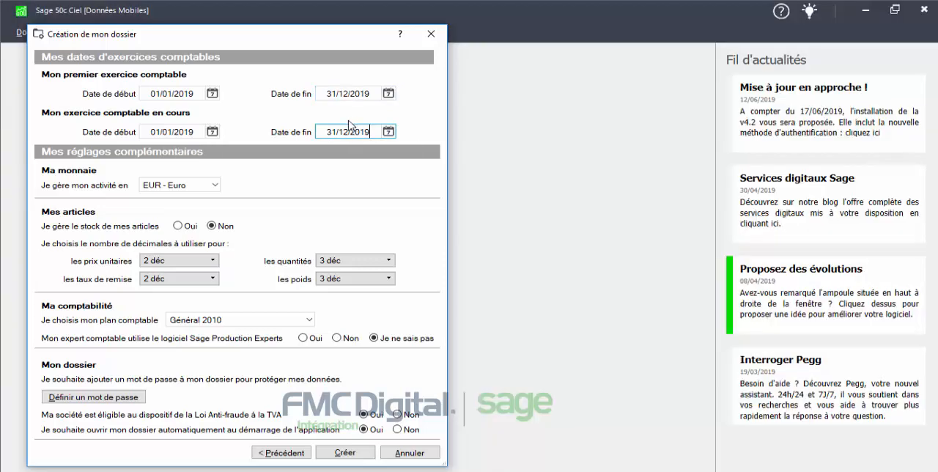
Keep EUR - Euro as the business currency and enable stock management for the articles
left_click(170, 185)
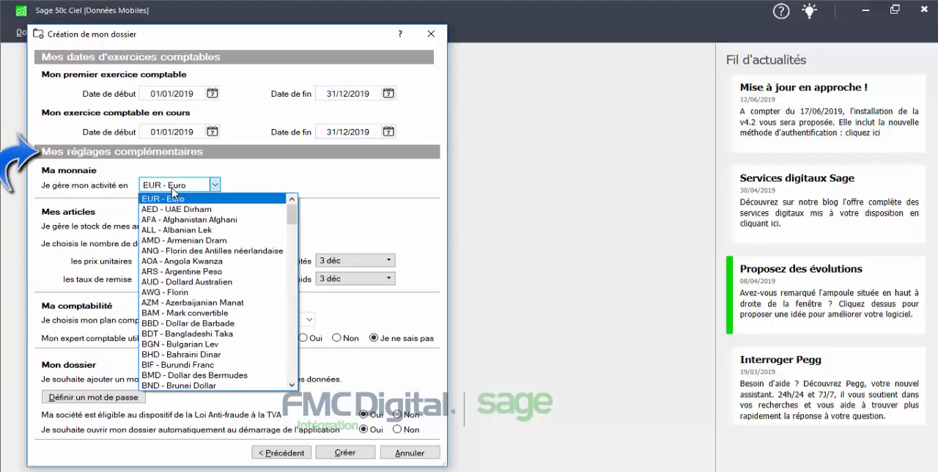
left_click(199, 199)
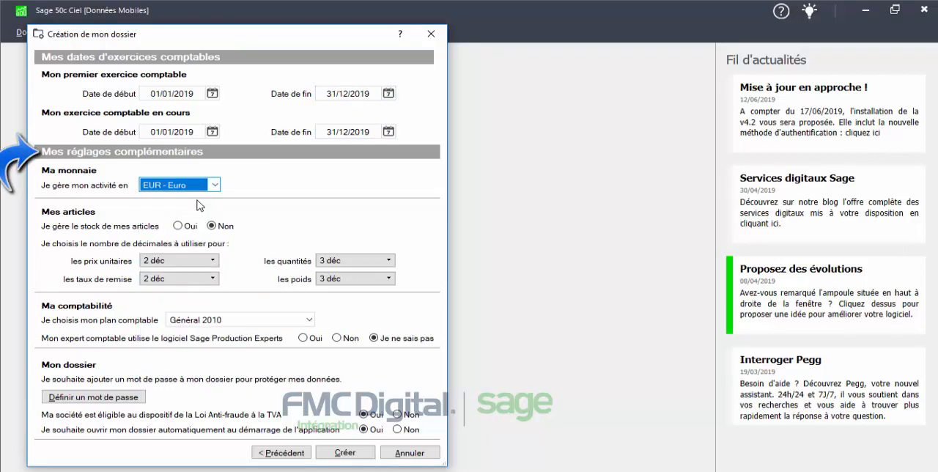
left_click(177, 226)
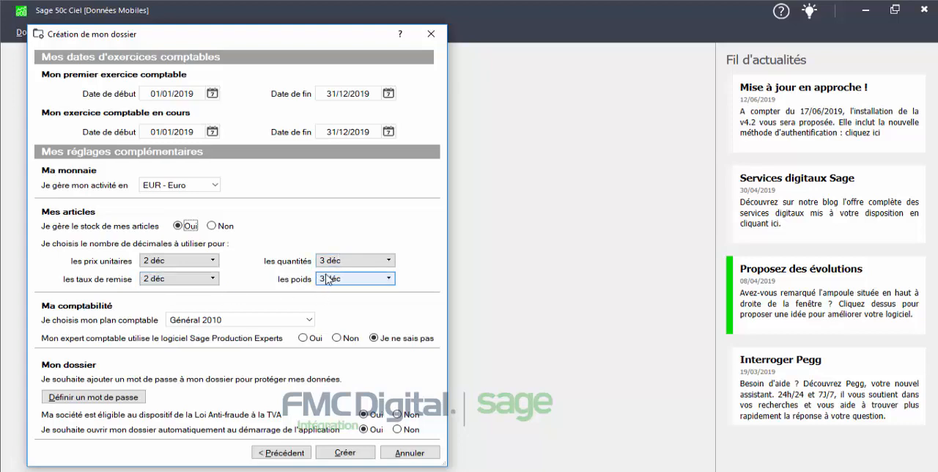
Choose the Général 2010 chart of accounts and answer "Je ne sais pas" for the accountant's use of Sage Production Experts
left_click(223, 323)
left_click(242, 336)
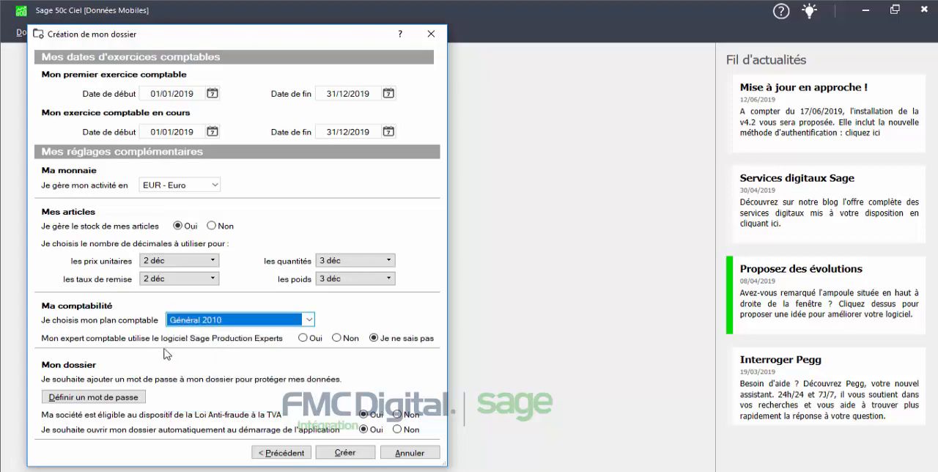
left_click(313, 343)
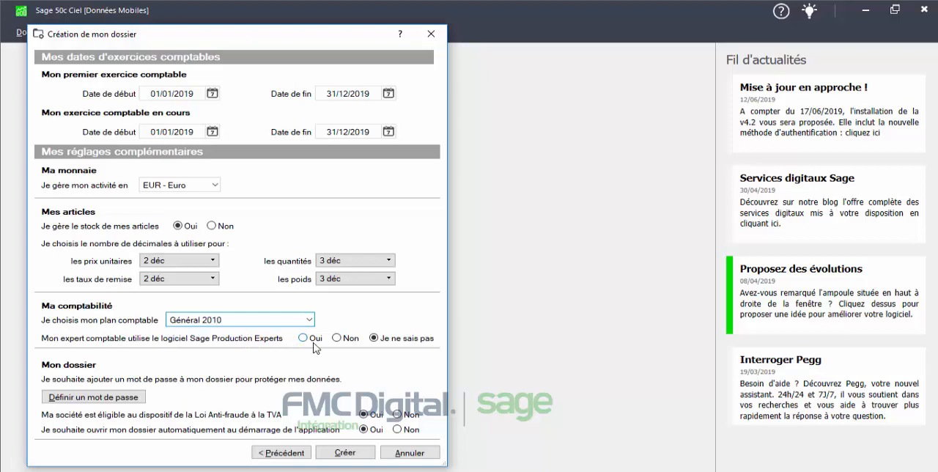
left_click(392, 338)
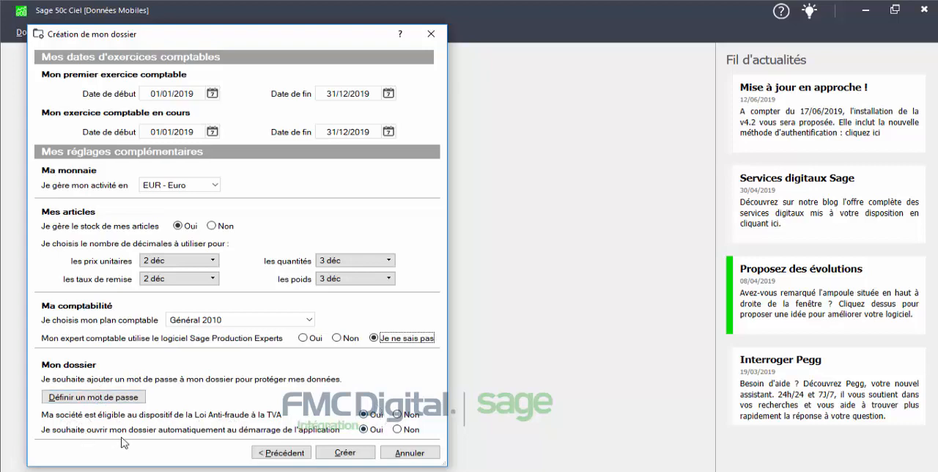
Create the company file with the configured settings
left_click(346, 453)
left_click(345, 454)
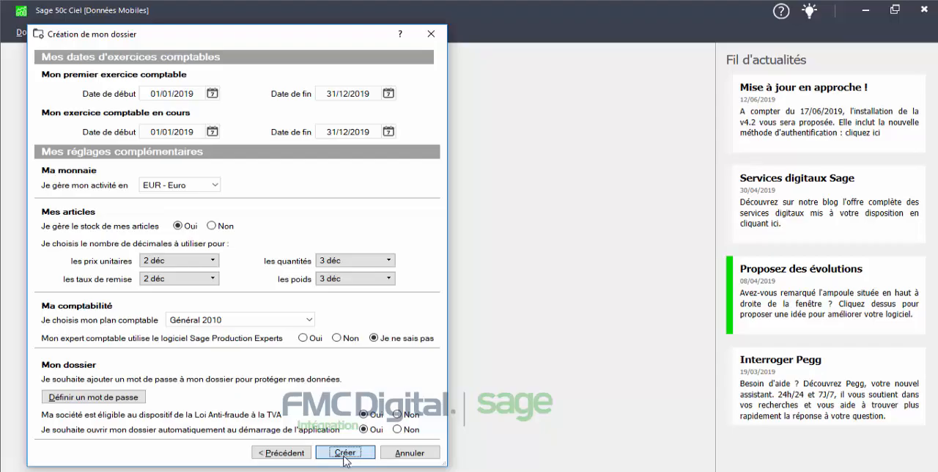
left_click(345, 453)
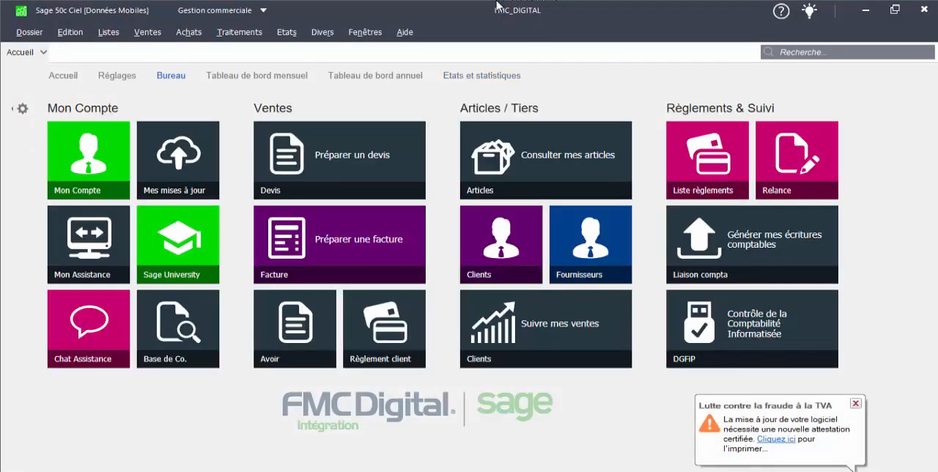
left_click(29, 32)
mouse_move(44, 119)
left_click(220, 60)
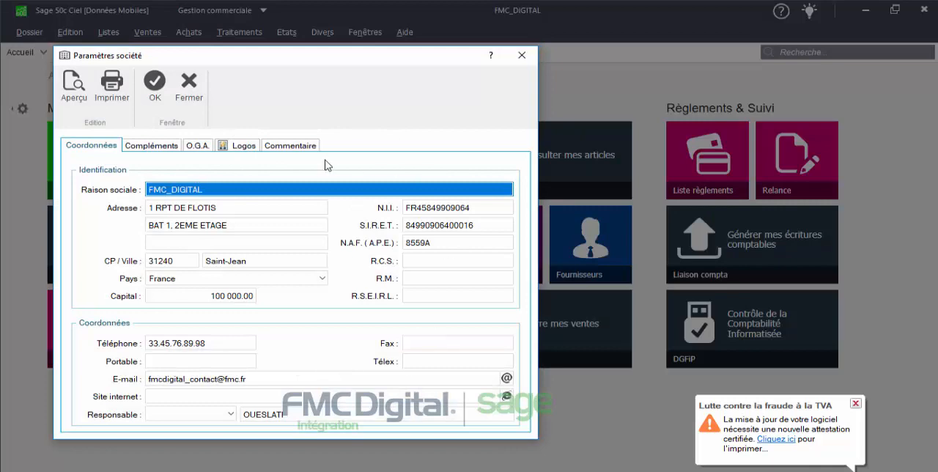
left_click(209, 396)
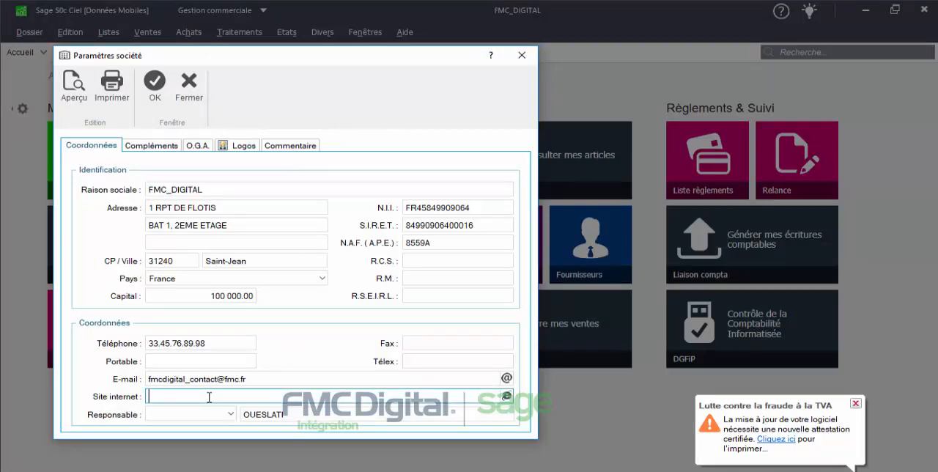
type("www.fmcdigital.fr")
Set the company manager's title to M. and complete the manager's full name with the first name
left_click(231, 414)
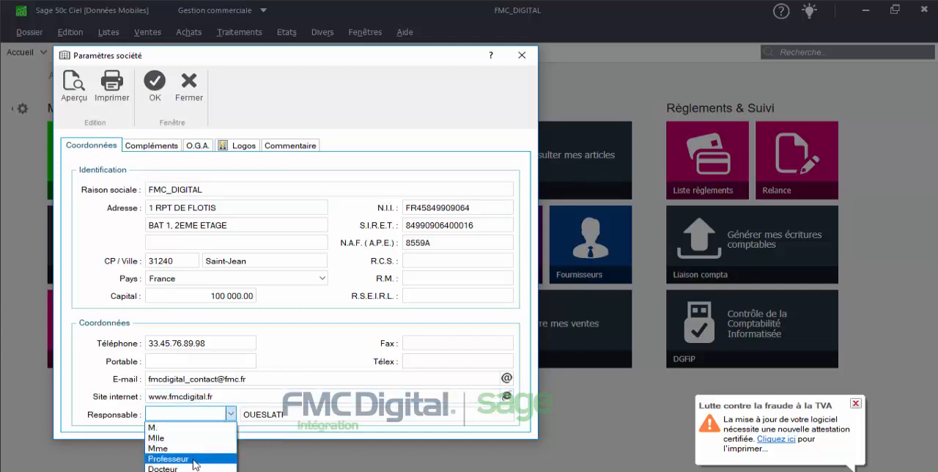
left_click(152, 427)
left_click(308, 419)
type("Tar")
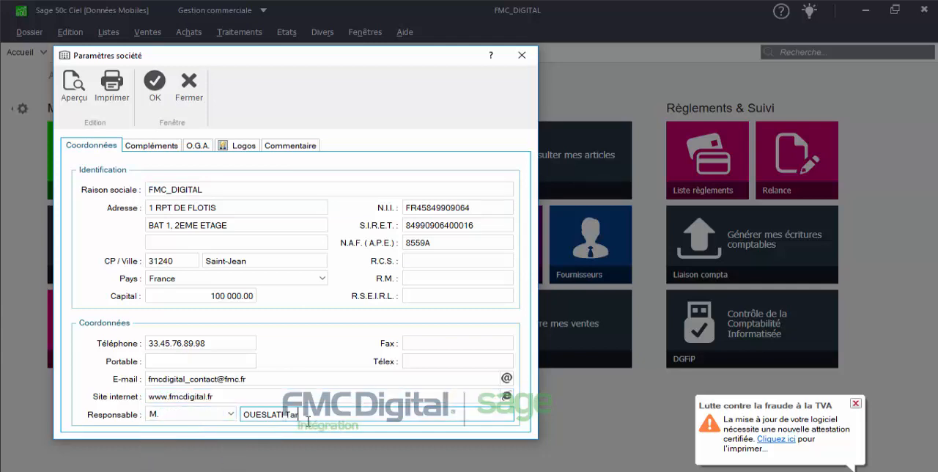
type("ek")
In the company's supplementary details, fill in the activity with text beginning "Formation pour Adul"
left_click(163, 149)
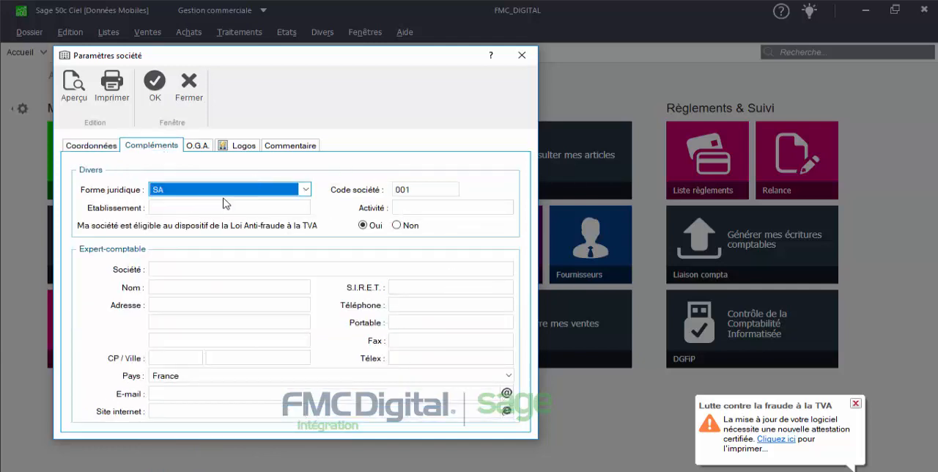
left_click(419, 206)
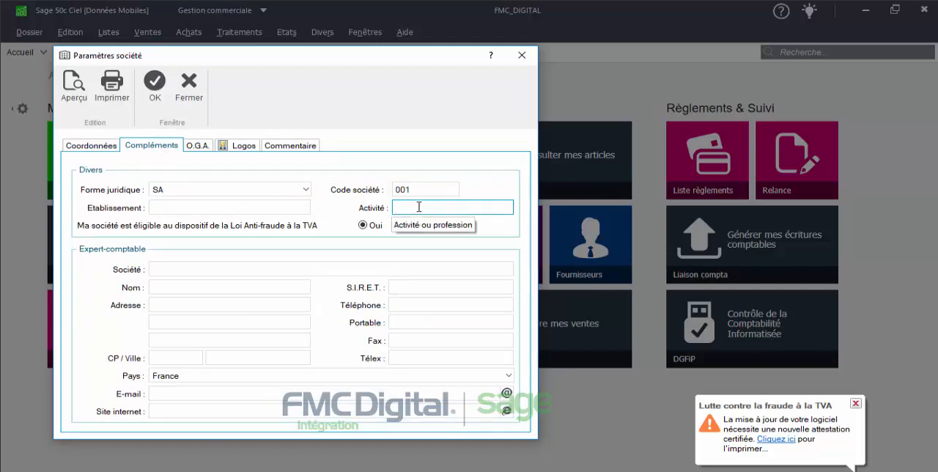
type("Format")
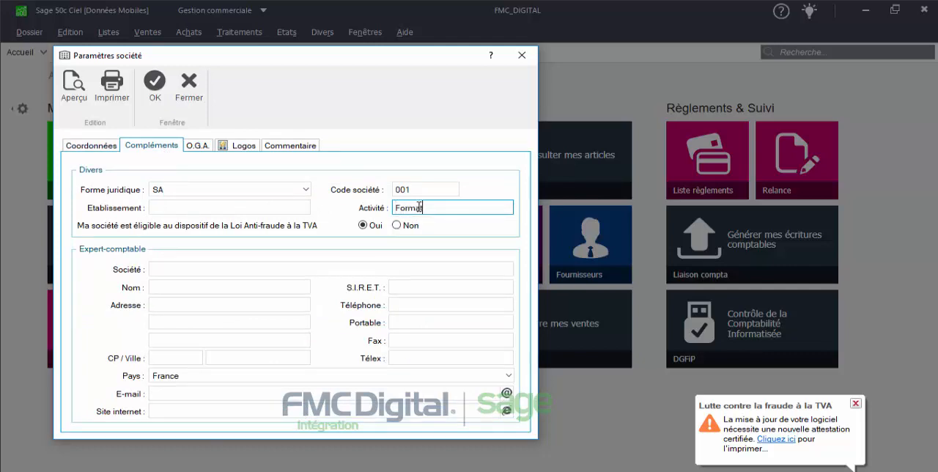
type("ion pour Adulte")
Review the O.G.A. details, the small and large logos and the comment area, and save the company parameters
left_click(199, 145)
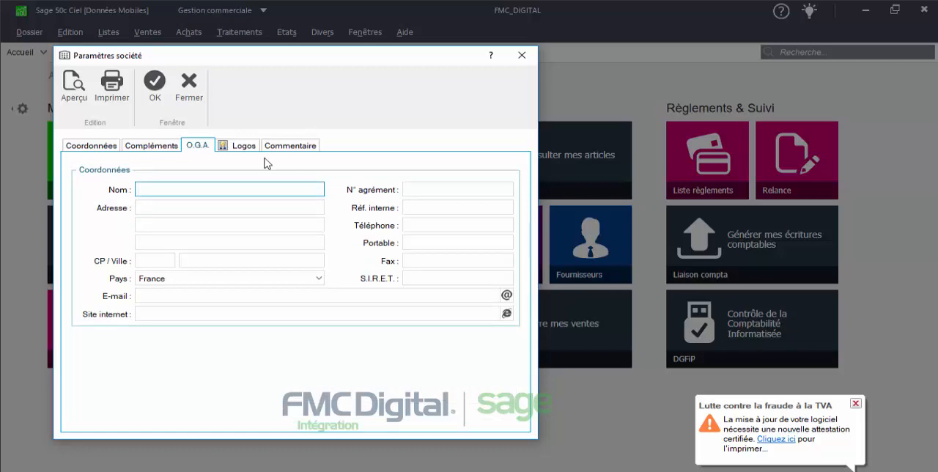
left_click(244, 146)
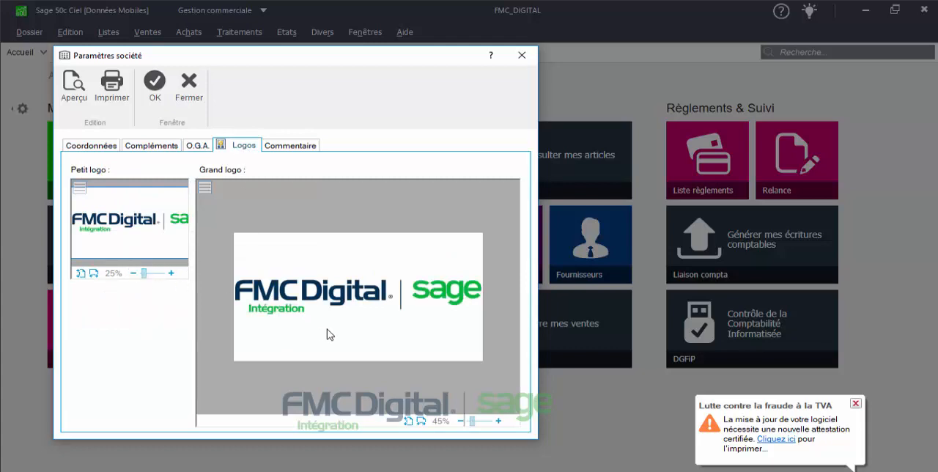
mouse_move(329, 335)
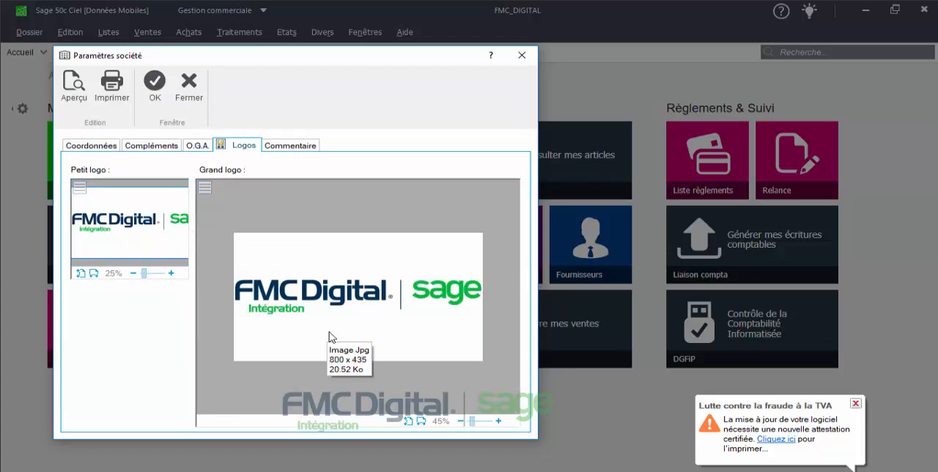
left_click(294, 148)
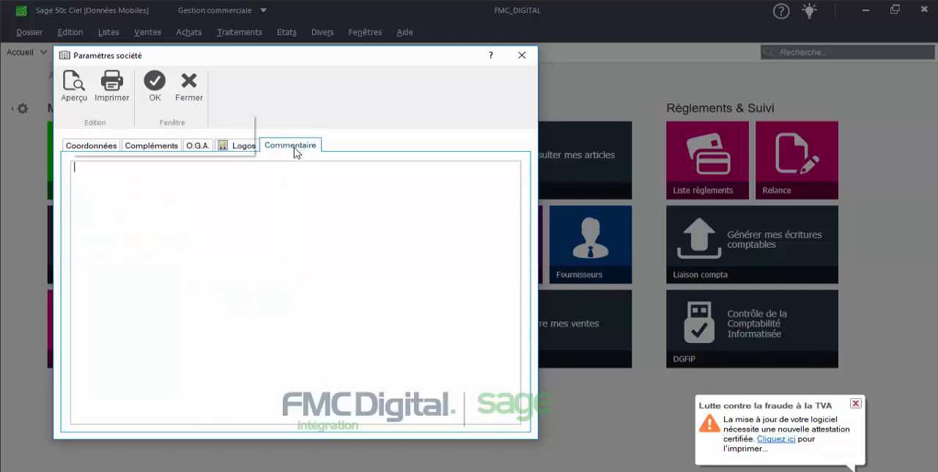
left_click(257, 149)
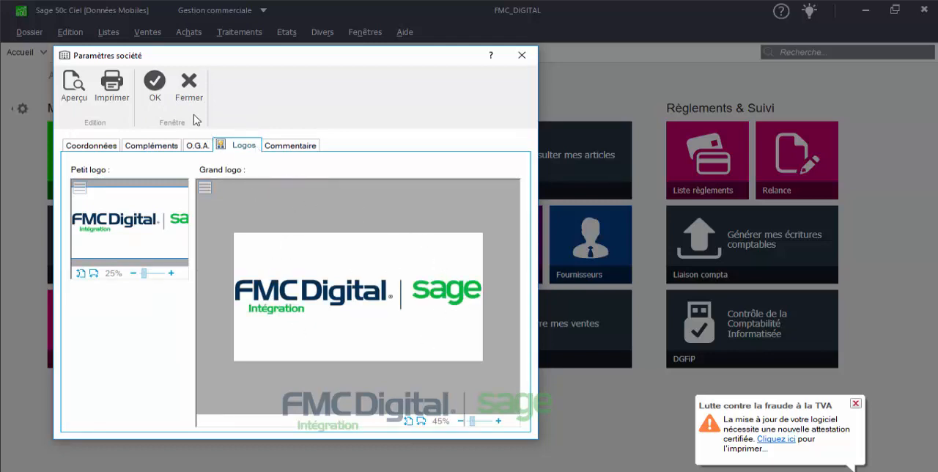
left_click(156, 85)
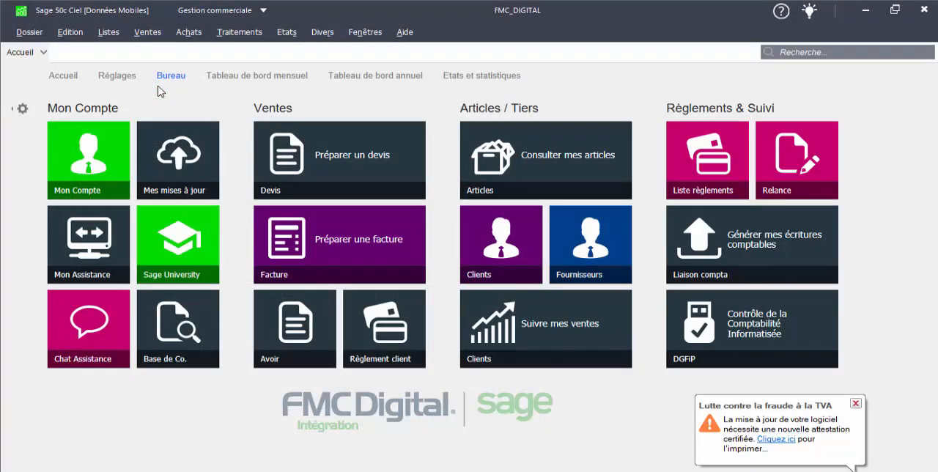